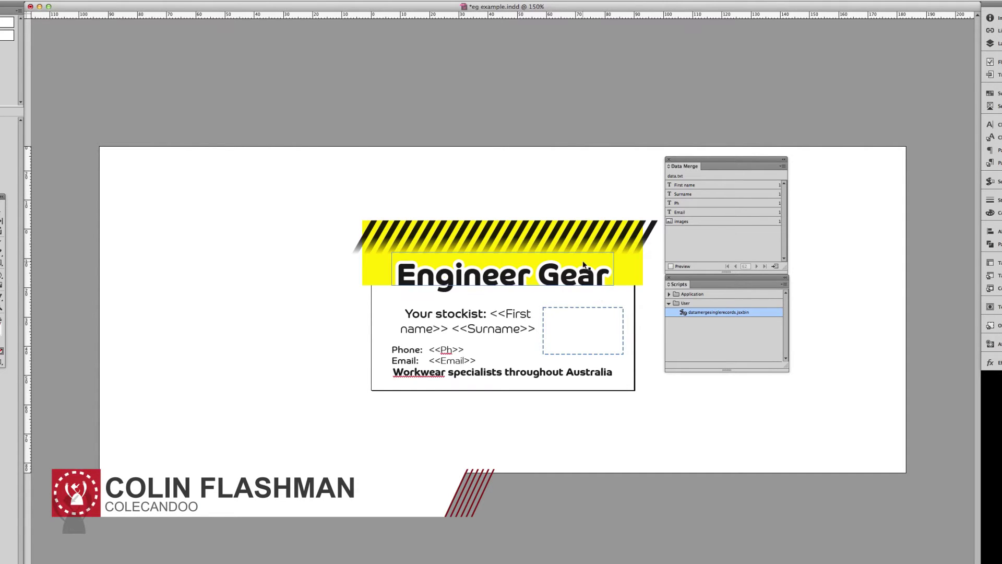
- Preview the merged card data, step between records, and dismiss the missing-images alert
left_click(678, 267)
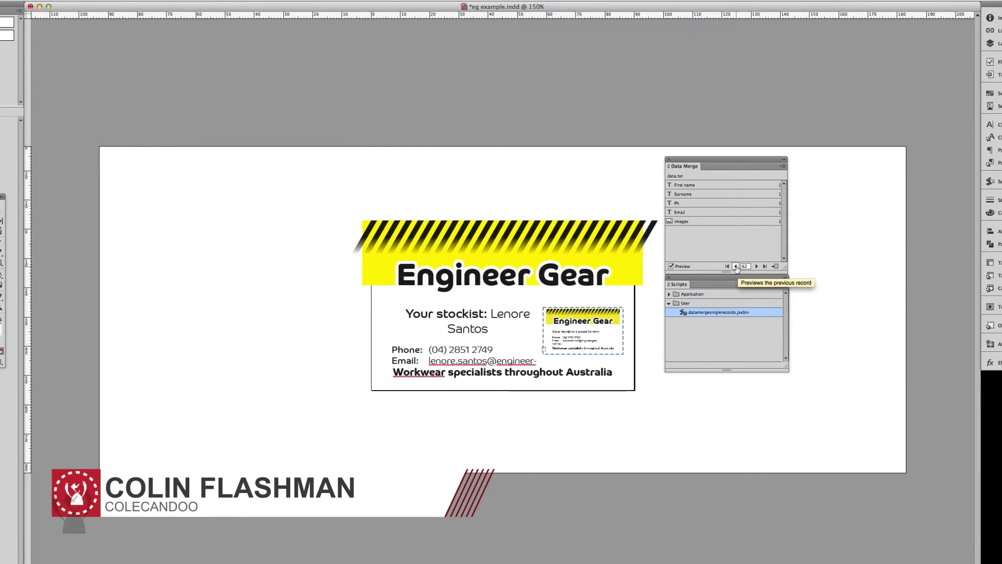
left_click(736, 266)
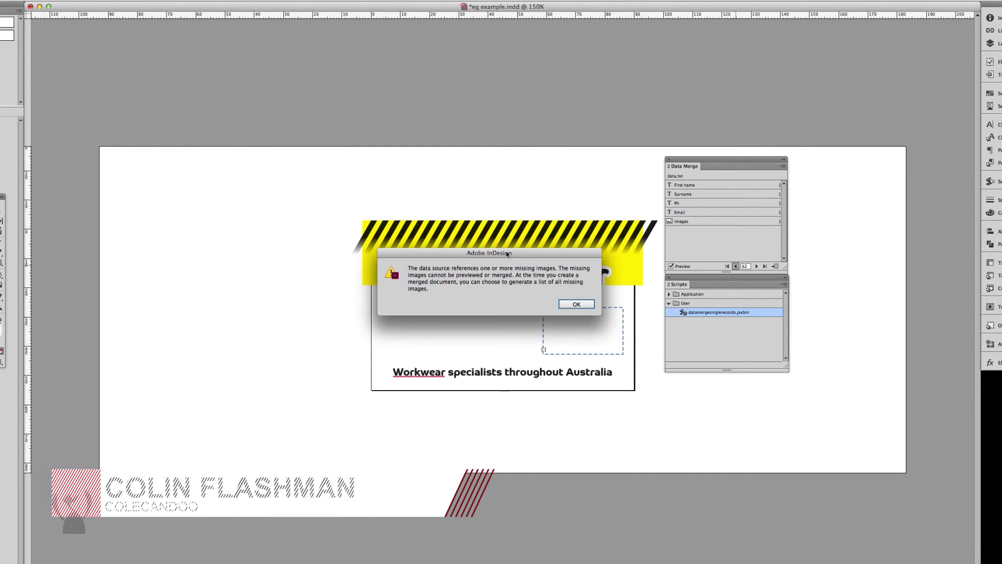
left_click(573, 303)
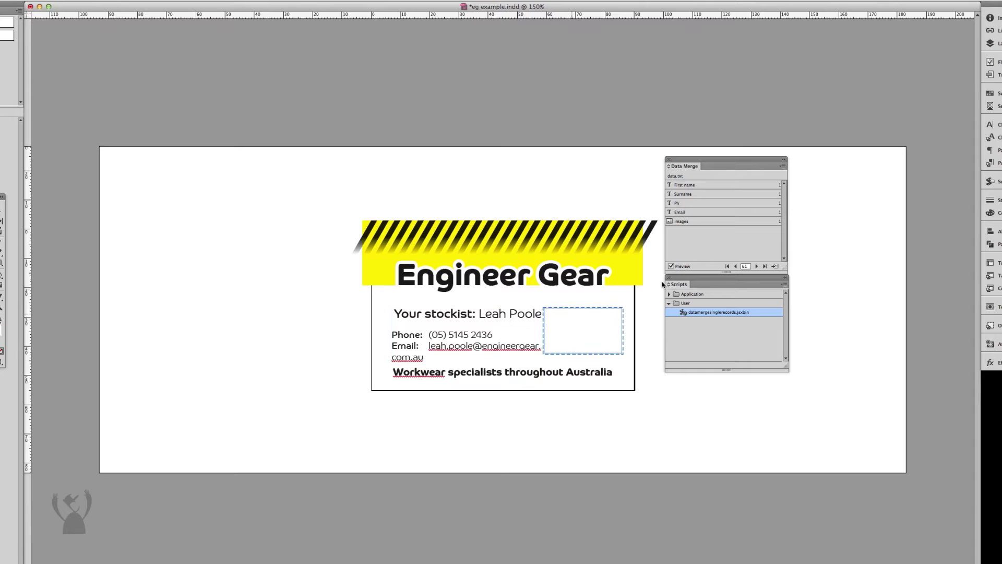
left_click(756, 267)
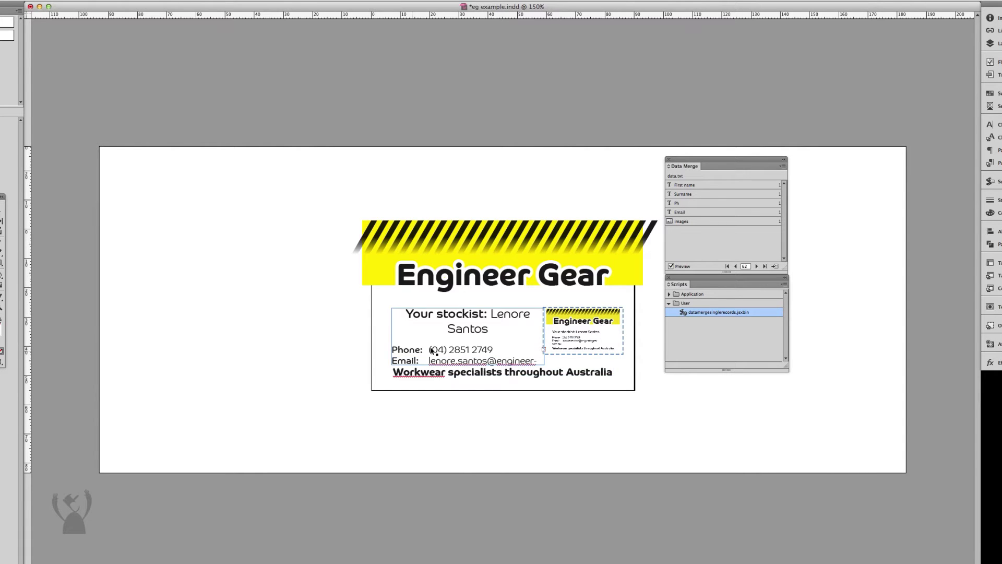
- Turn off the merge preview, run the single-record export script, and save the document
left_click(674, 266)
double_click(705, 314)
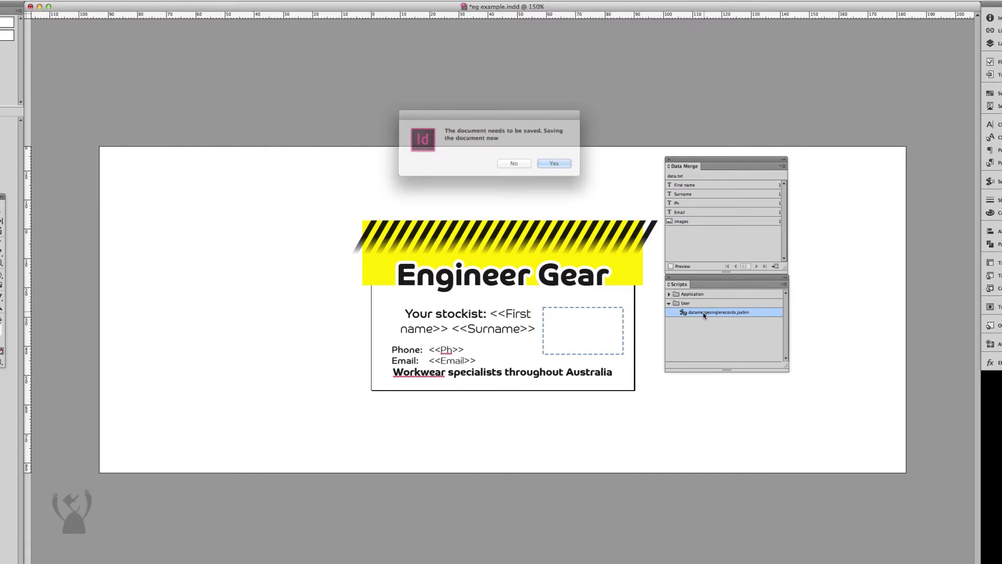
left_click(570, 166)
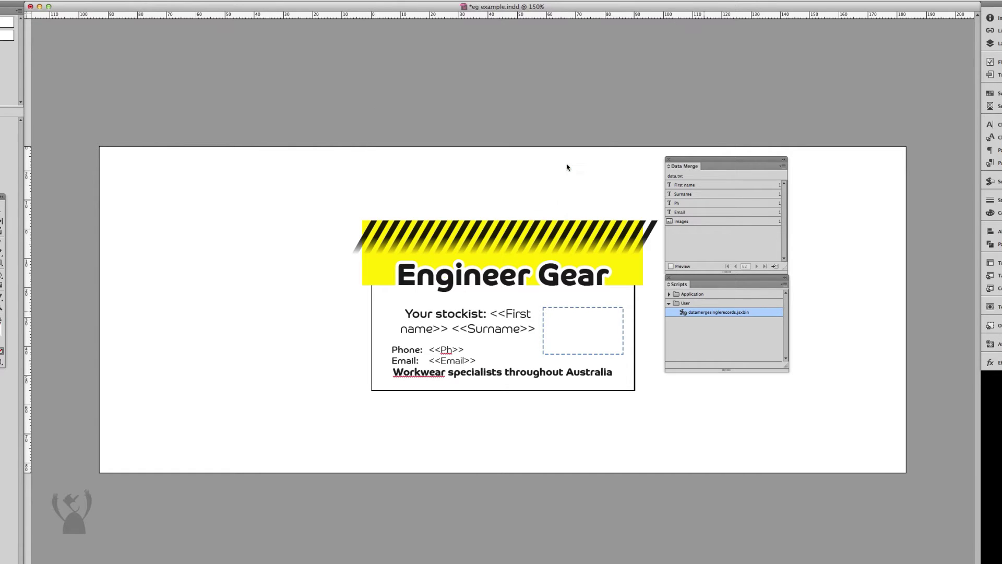
left_click_drag(529, 191, 528, 168)
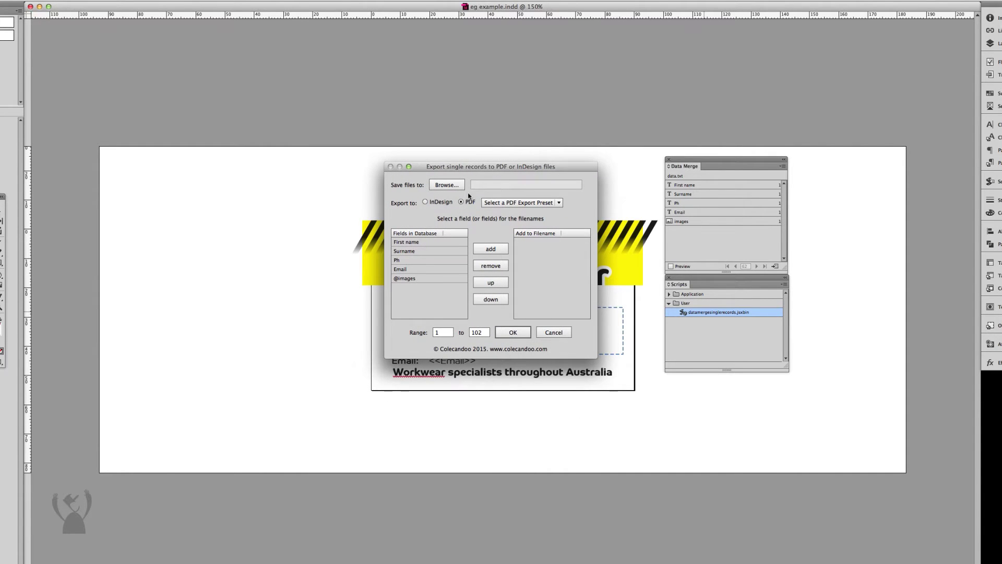
- Set the export destination to 'location for files' with the High Quality Print preset
left_click(441, 186)
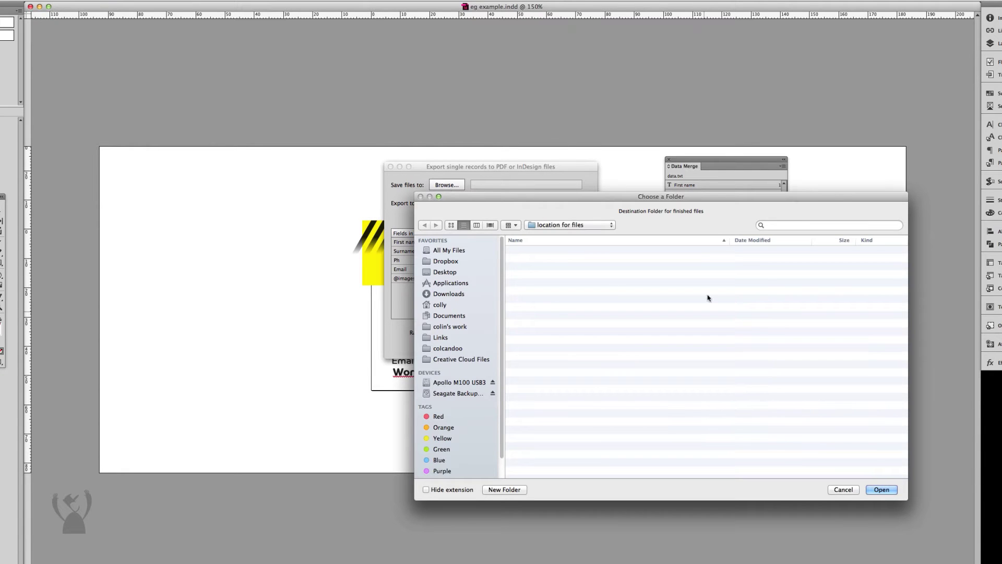
left_click_drag(656, 196, 468, 119)
left_click(678, 404)
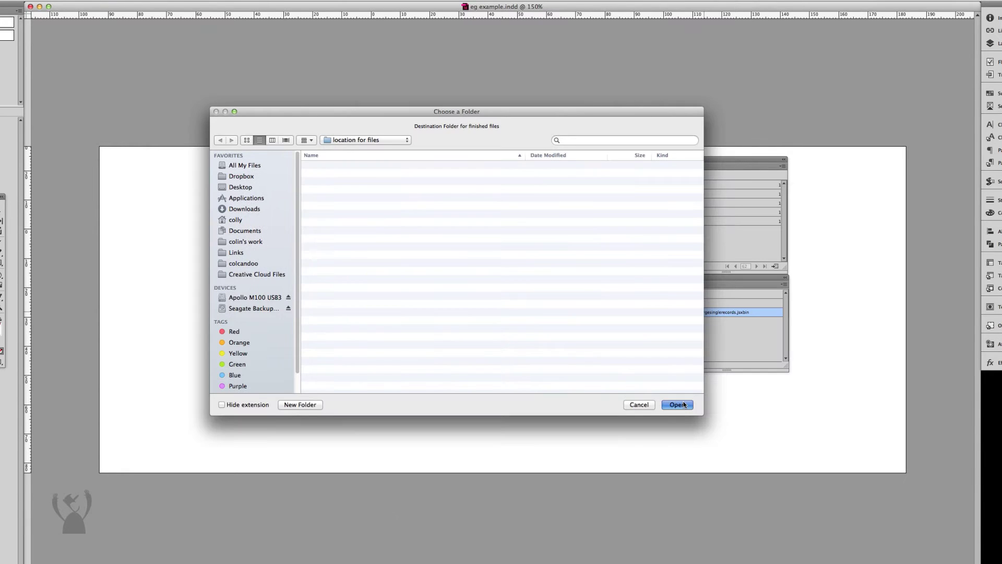
left_click(522, 202)
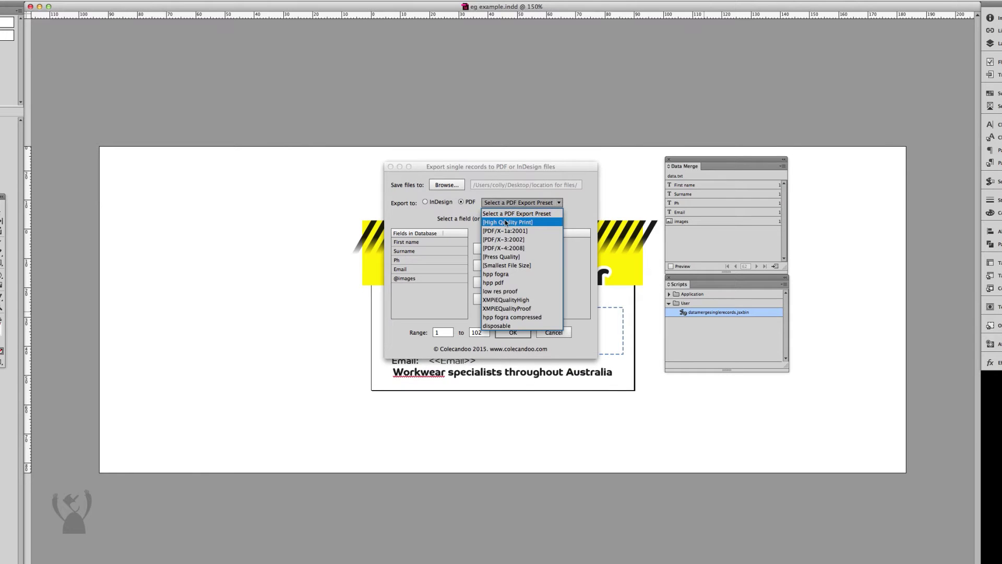
left_click(507, 221)
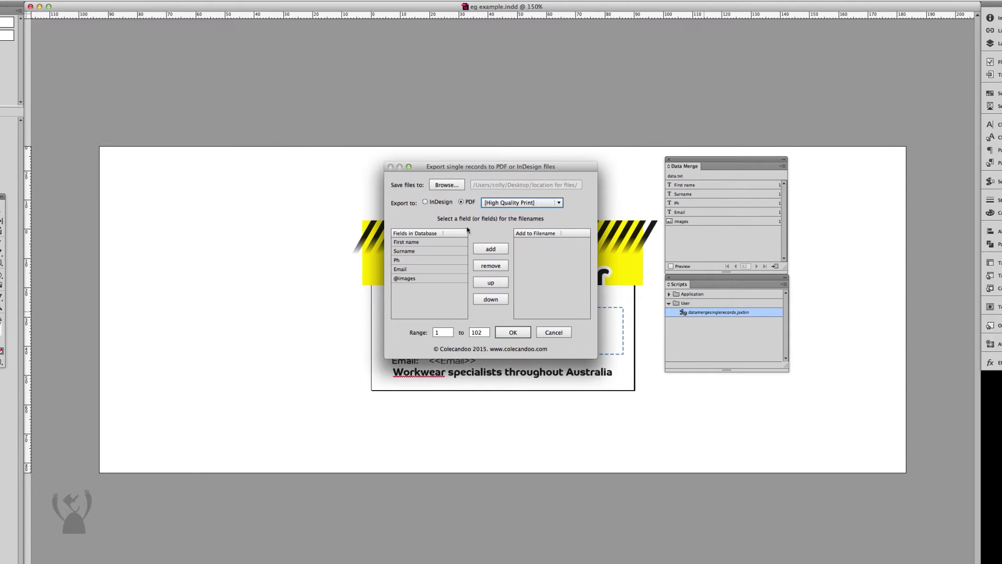
- Name the files by the Ph field and set the record range to 61–70
left_click(409, 261)
left_click(488, 249)
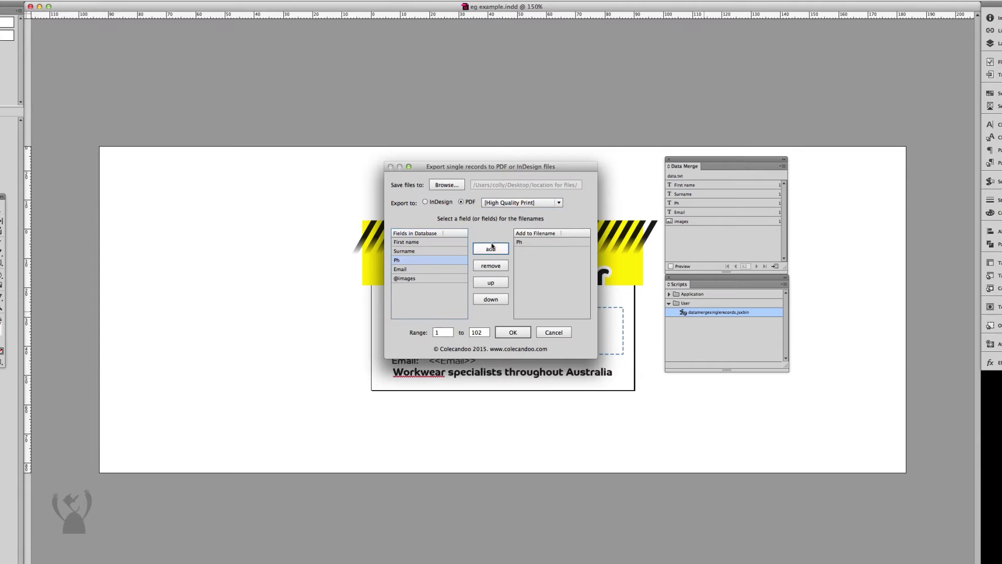
left_click(437, 332)
key("Tab")
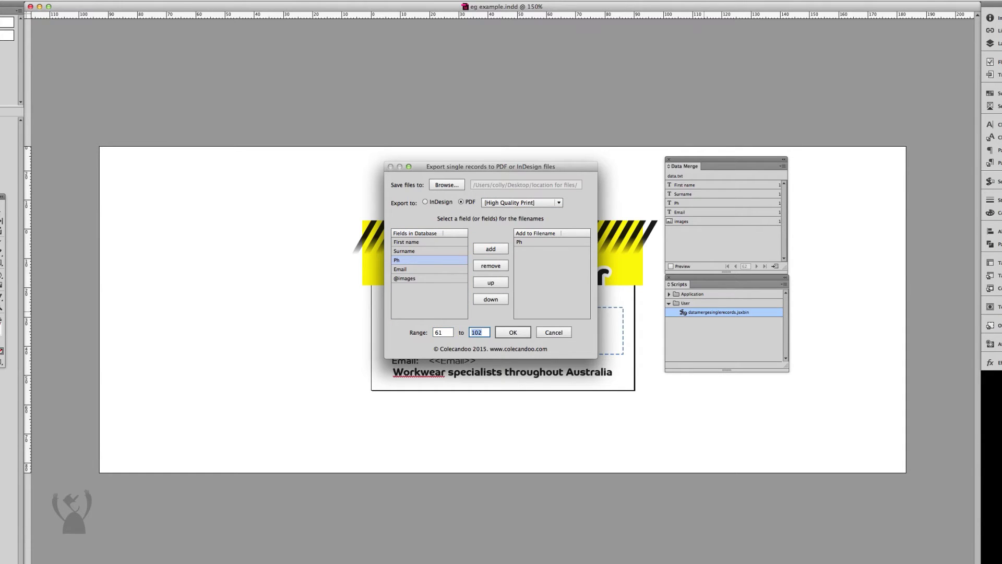
type("70")
- Start the PDF export, accepting the duplicate-filename and missing-images warnings
left_click(514, 333)
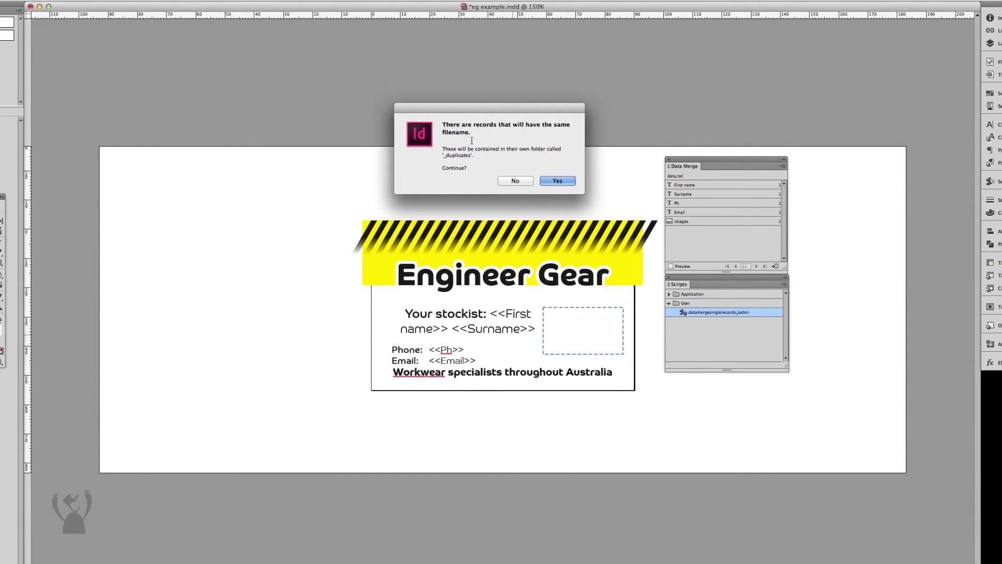
mouse_move(441, 123)
left_mouse_down()
mouse_move(478, 132)
mouse_move(475, 155)
left_mouse_up()
left_click(556, 181)
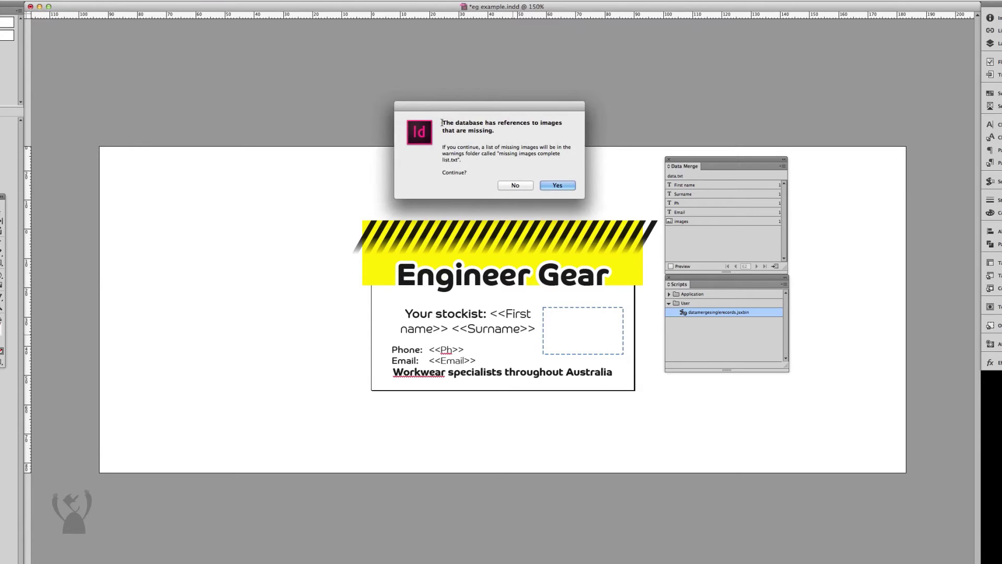
left_click_drag(443, 123, 495, 130)
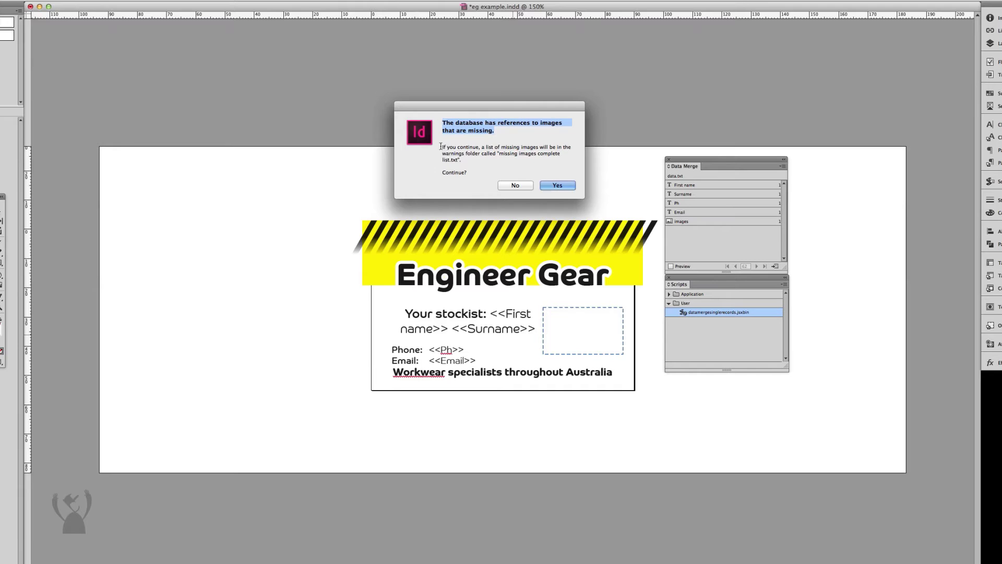
left_click_drag(443, 147, 454, 152)
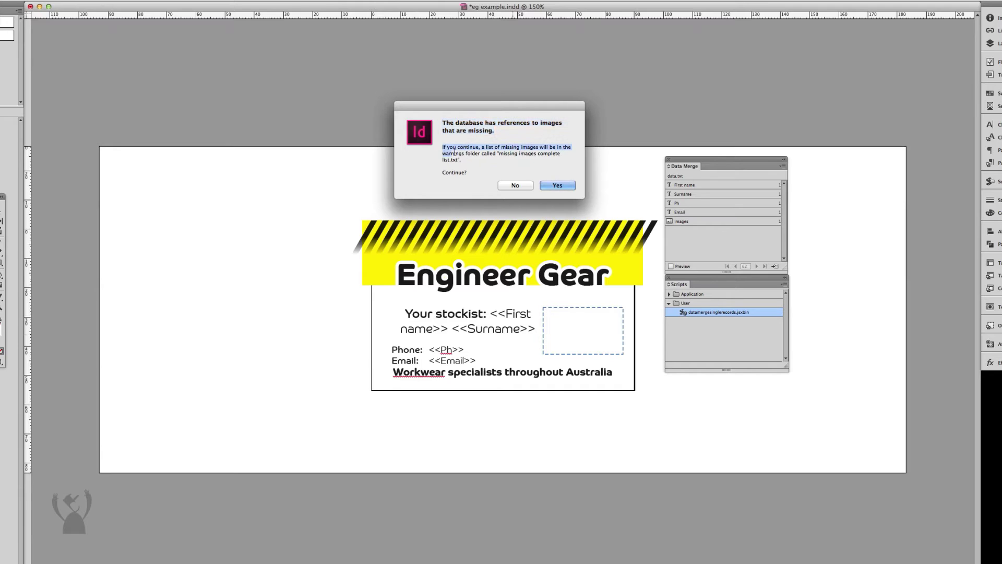
left_click(555, 186)
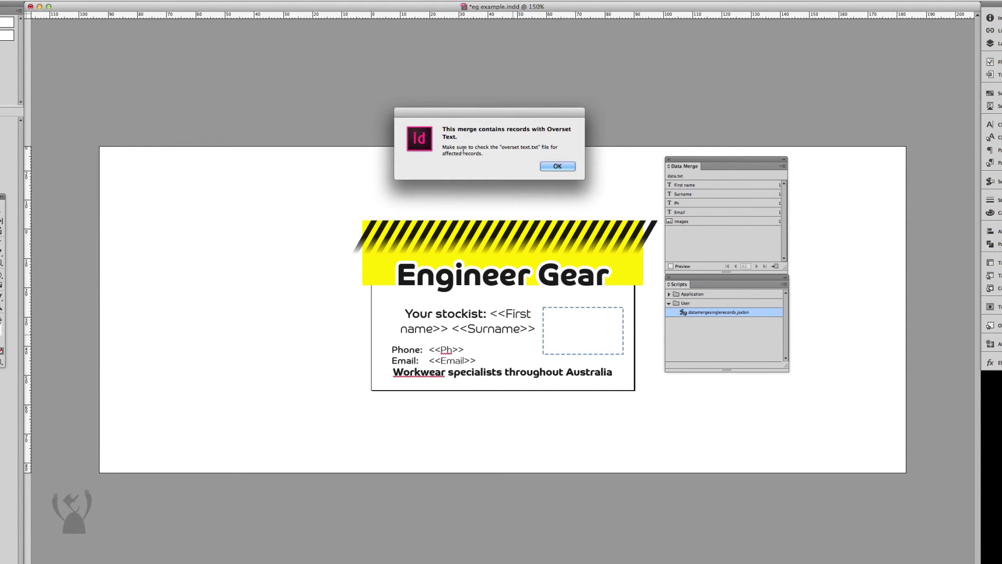
- Dismiss the overset text, duplicate records, missing images and Finished messages
left_click_drag(445, 128, 484, 154)
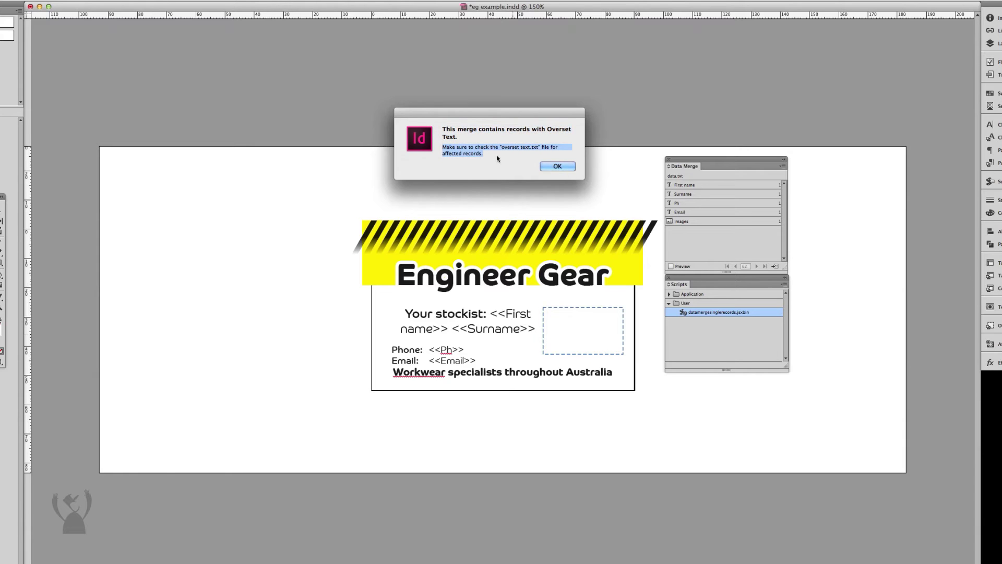
left_click(555, 167)
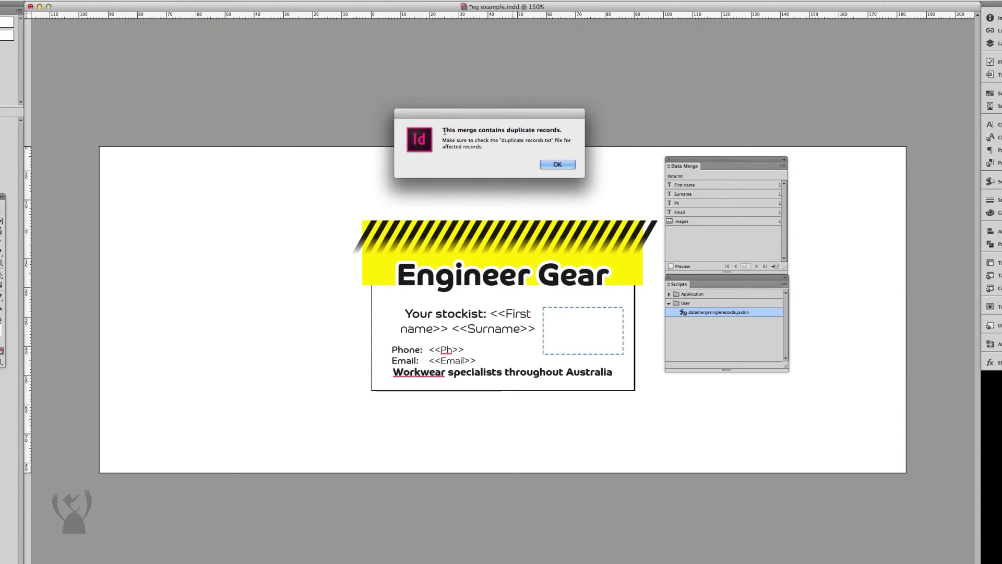
left_click_drag(442, 129, 562, 130)
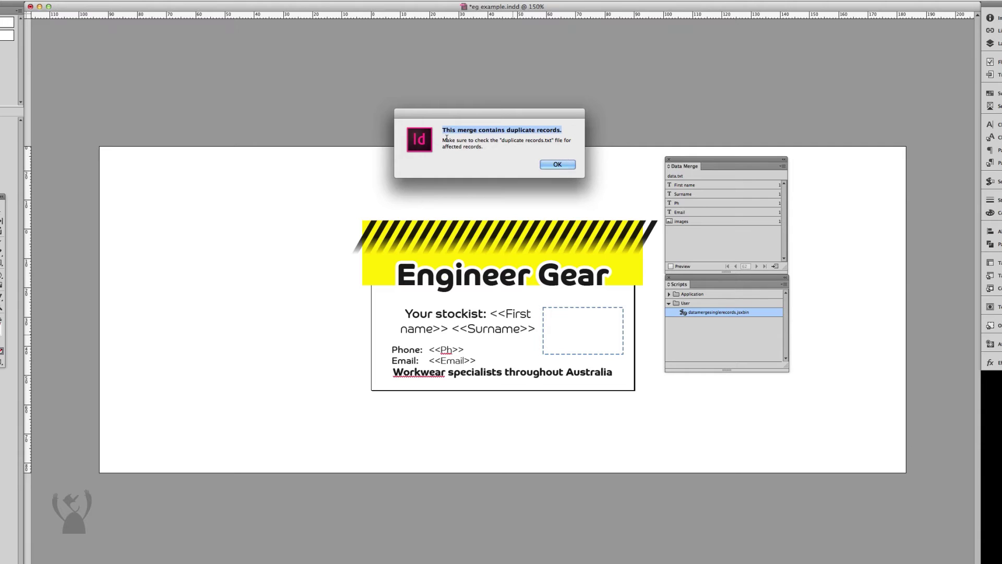
left_click_drag(443, 140, 494, 147)
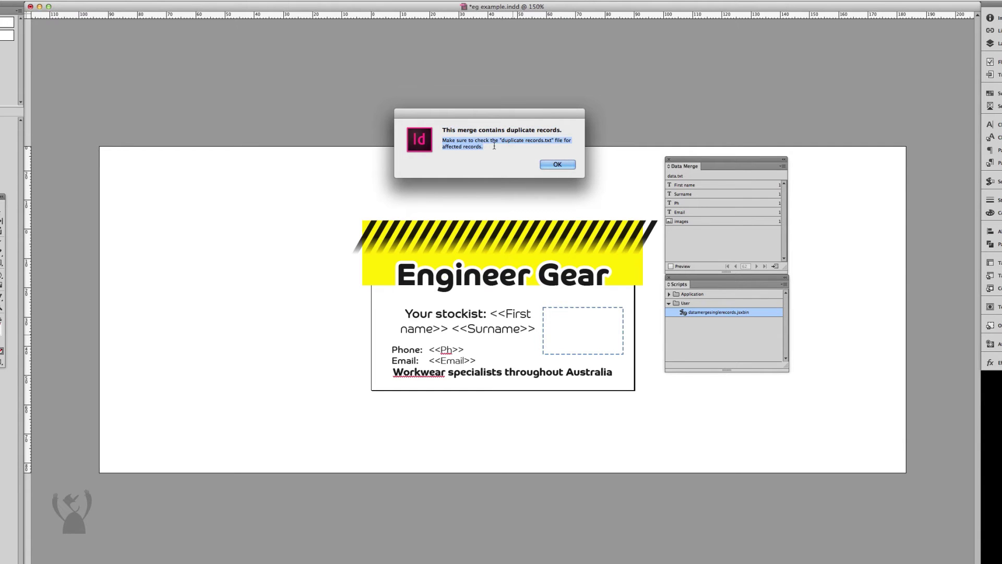
left_click(555, 165)
left_click_drag(441, 128, 569, 152)
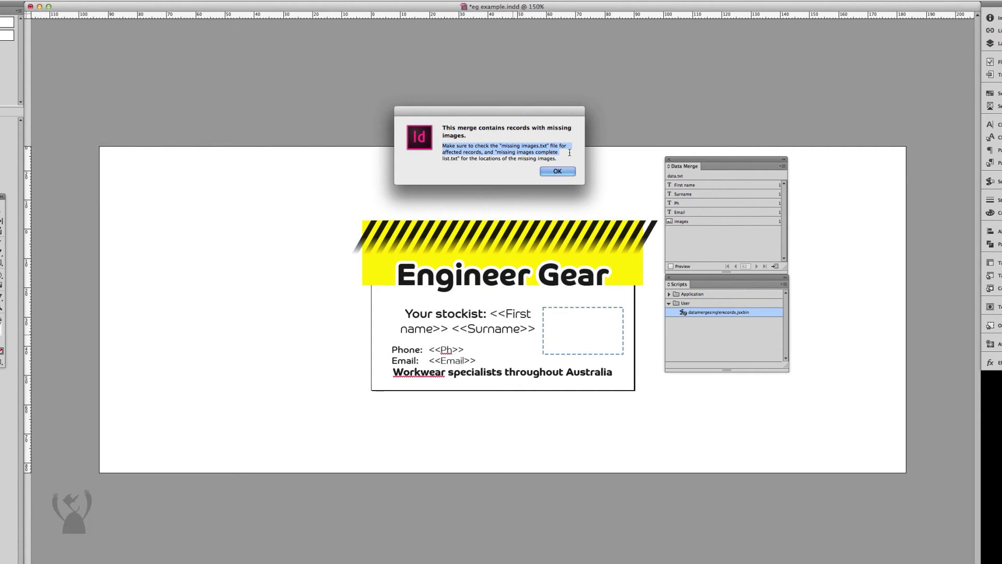
left_click(557, 171)
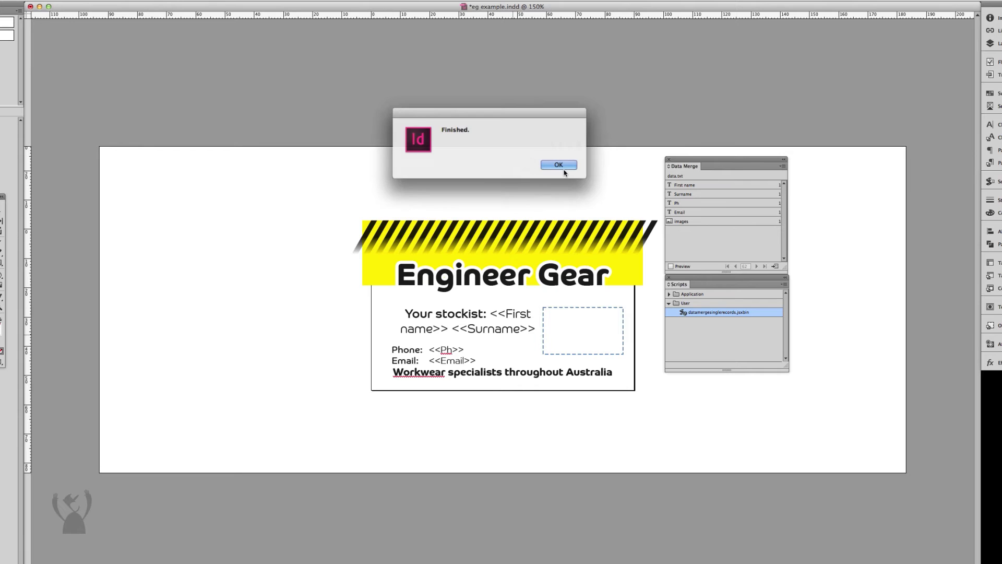
left_click(562, 166)
- Switch to Finder showing the 'location for files' folder
key("super+Tab")
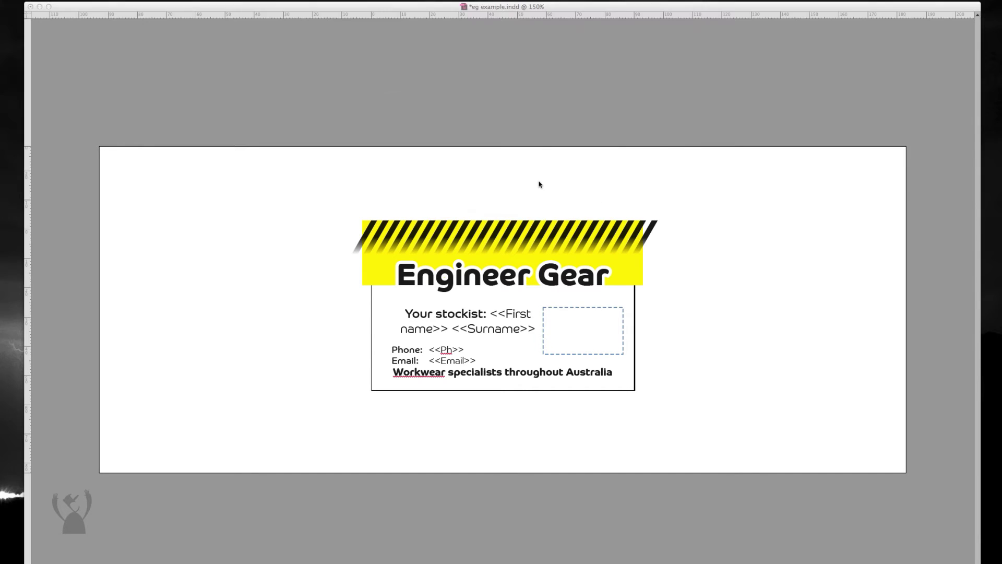
key("super+Tab")
key("super+Tab")
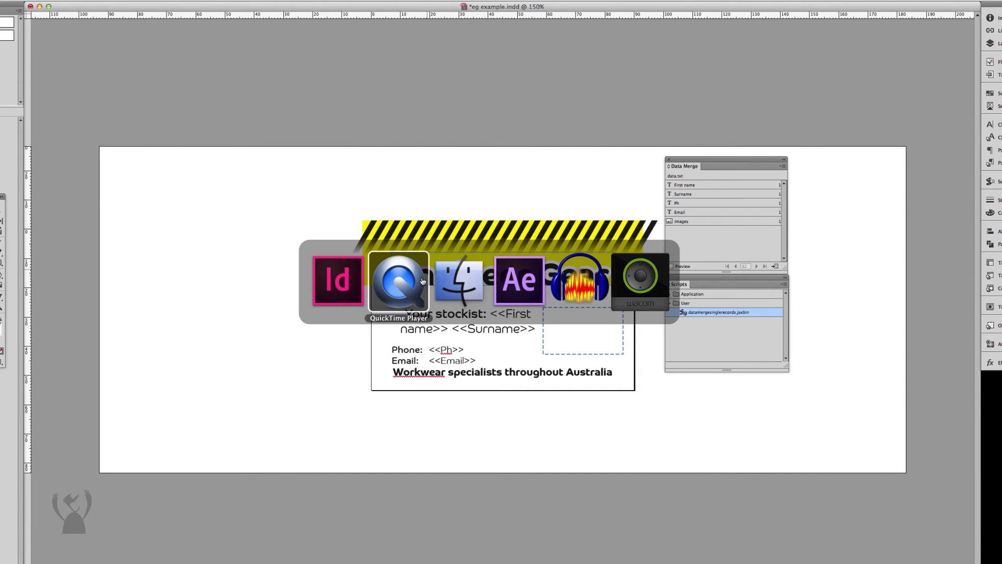
key("super+Tab")
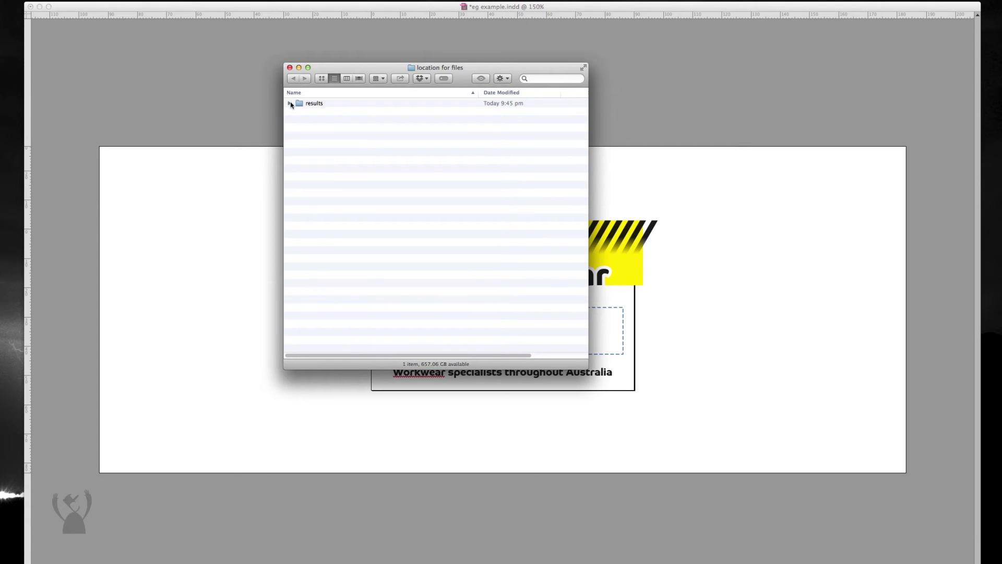
- Expand 'results' to list the exported PDFs, select the first, and expand _warnings
left_click(288, 104)
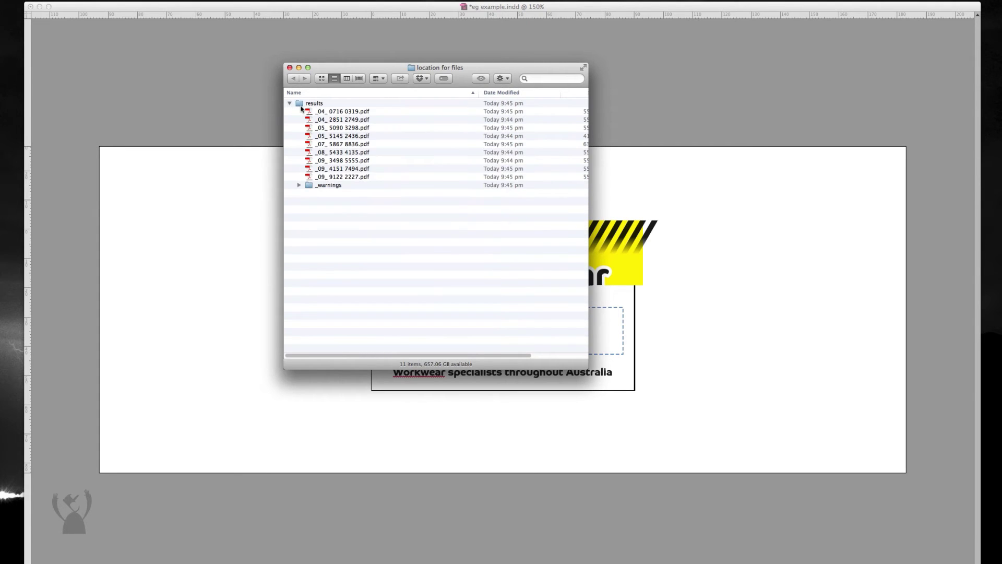
left_click(345, 113)
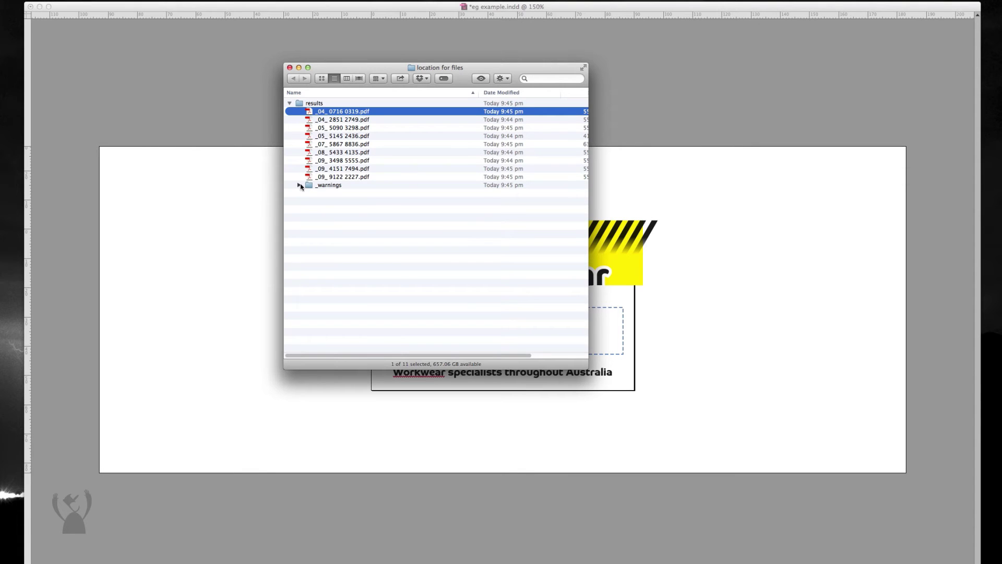
left_click(299, 185)
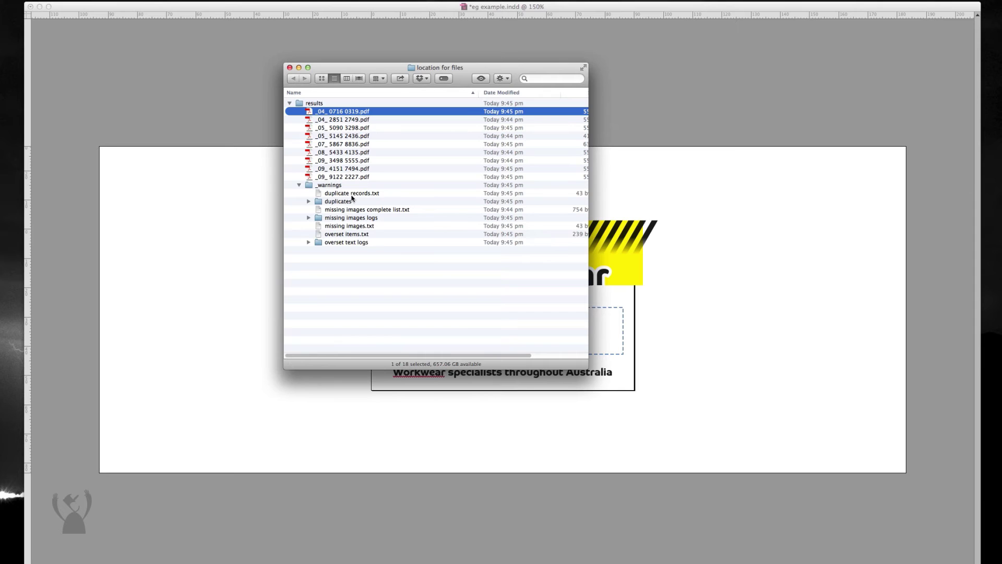
left_click(352, 195)
key("space")
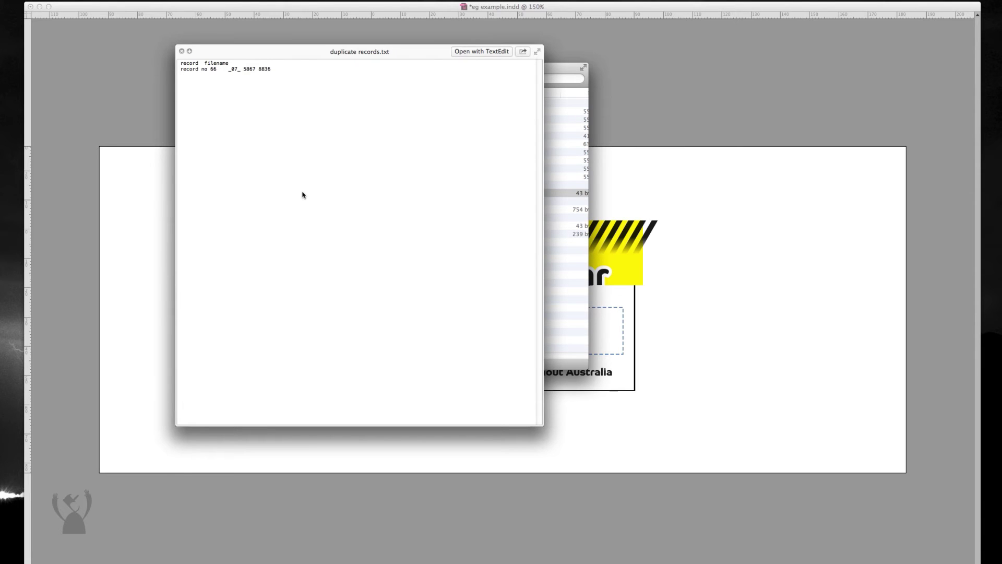
key("space")
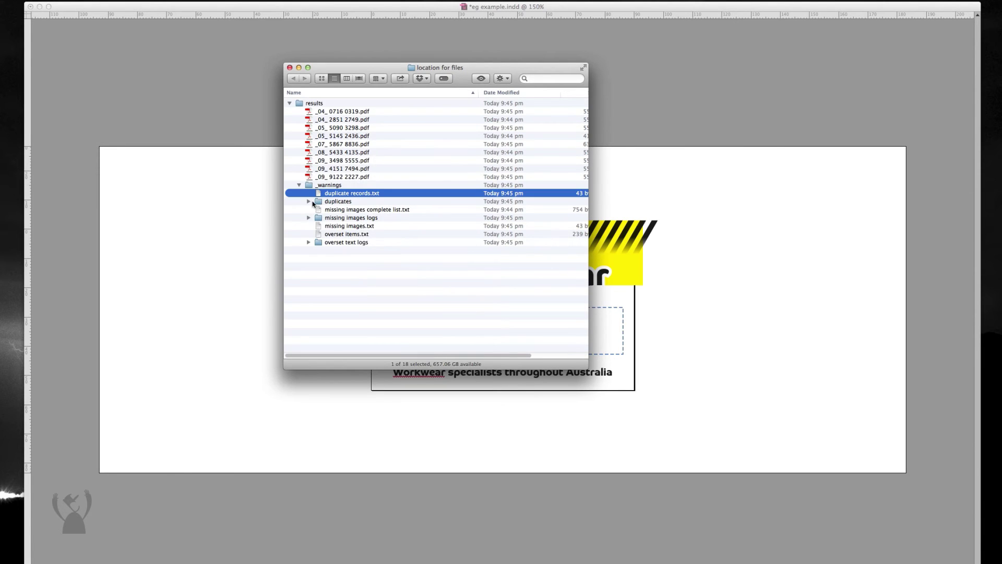
left_click(309, 201)
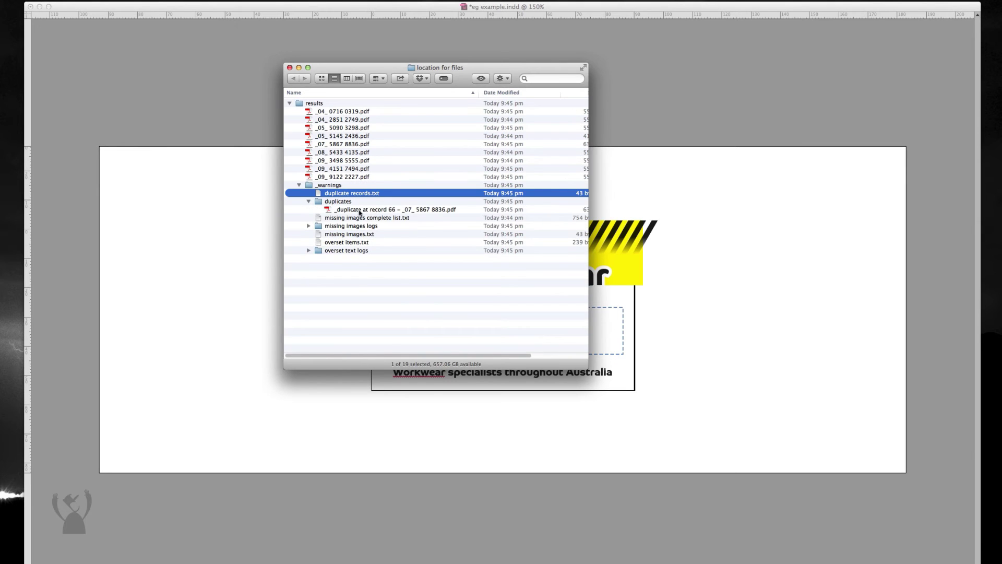
left_click(360, 212)
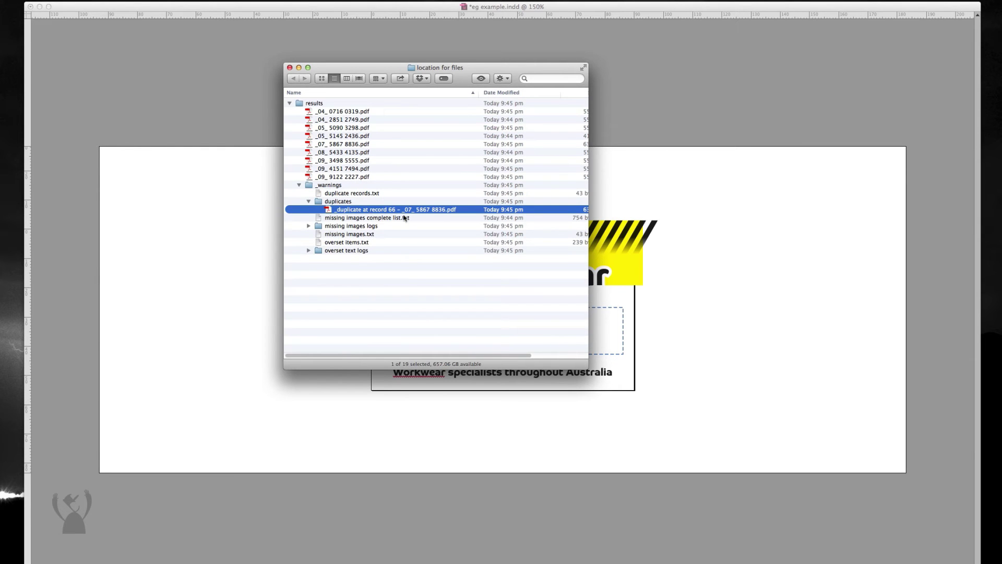
key("space")
key("space")
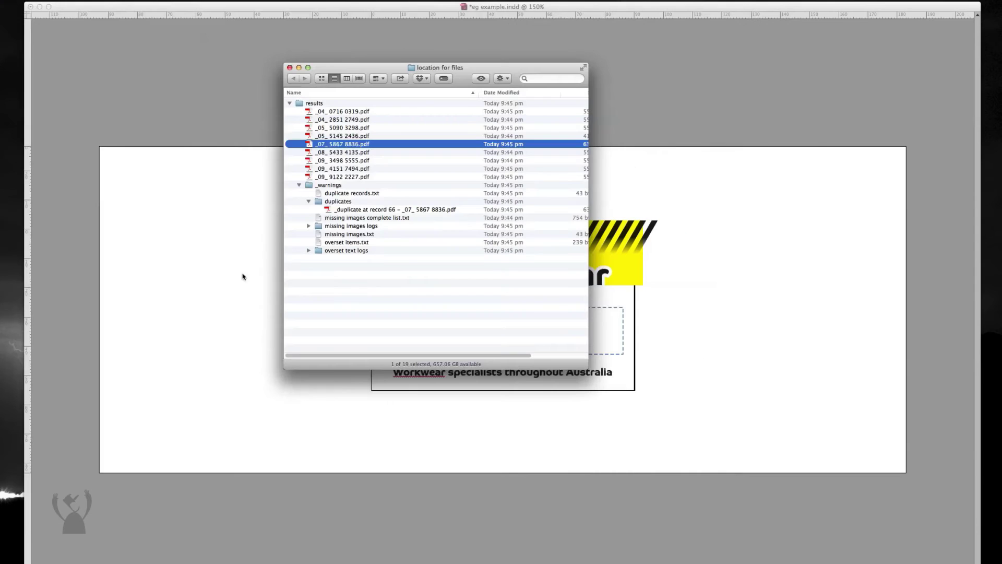
left_click(310, 203)
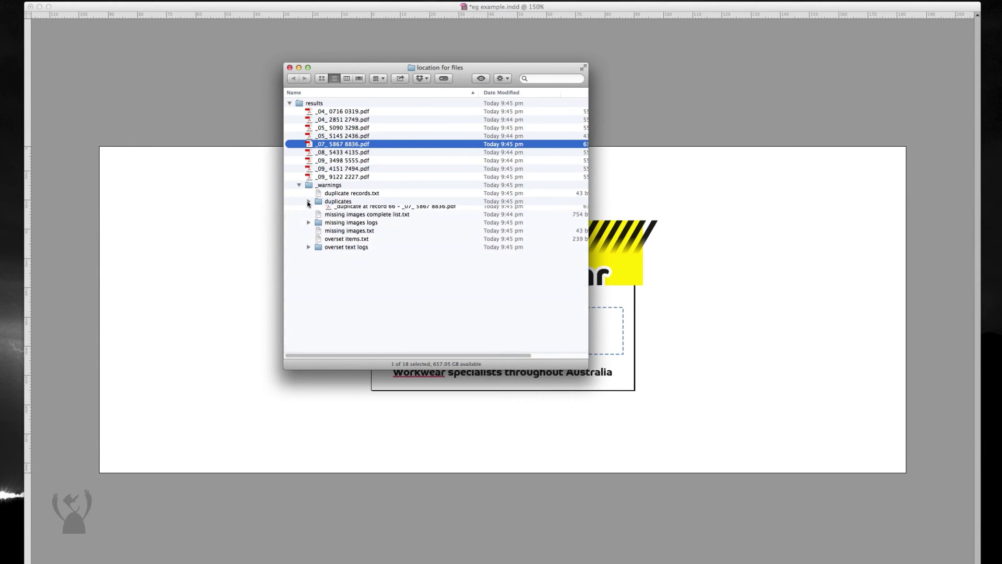
- Quick Look 'missing images complete list.txt'
left_click(363, 212)
key("space")
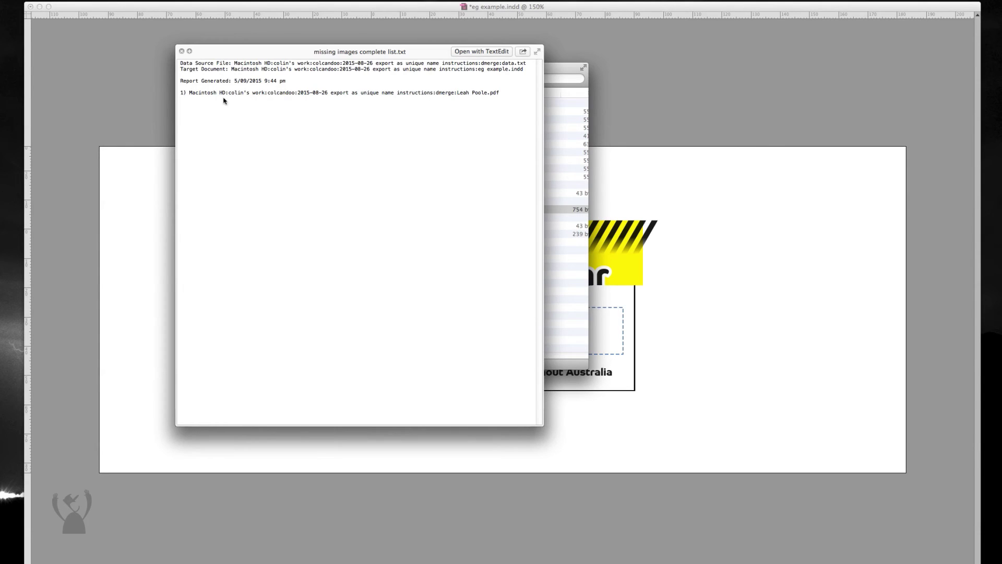
key("space")
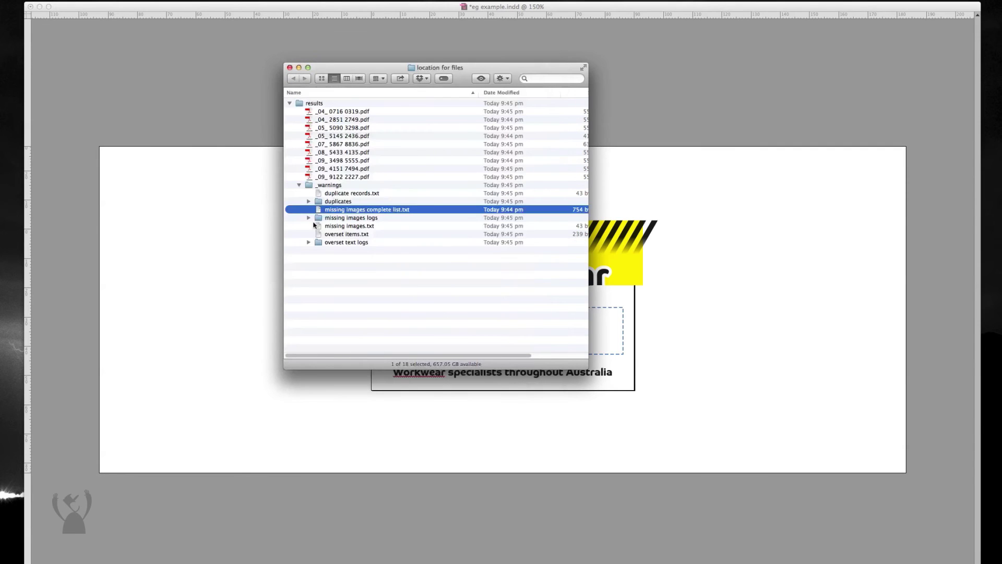
- Expand 'missing images logs' and preview the _05_ 5145 2436 log and 'missing images' log
left_click(309, 220)
left_click(364, 227)
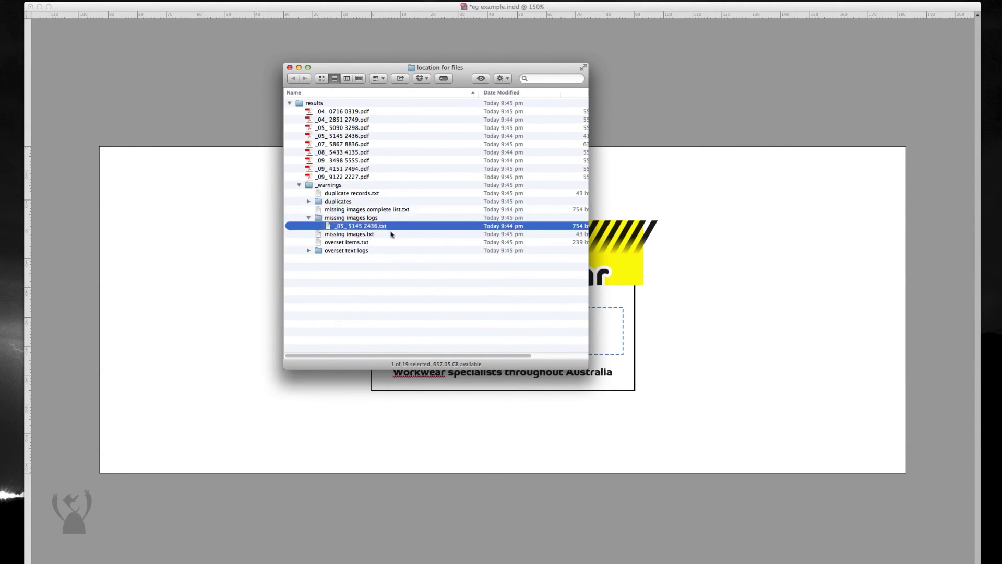
key("space")
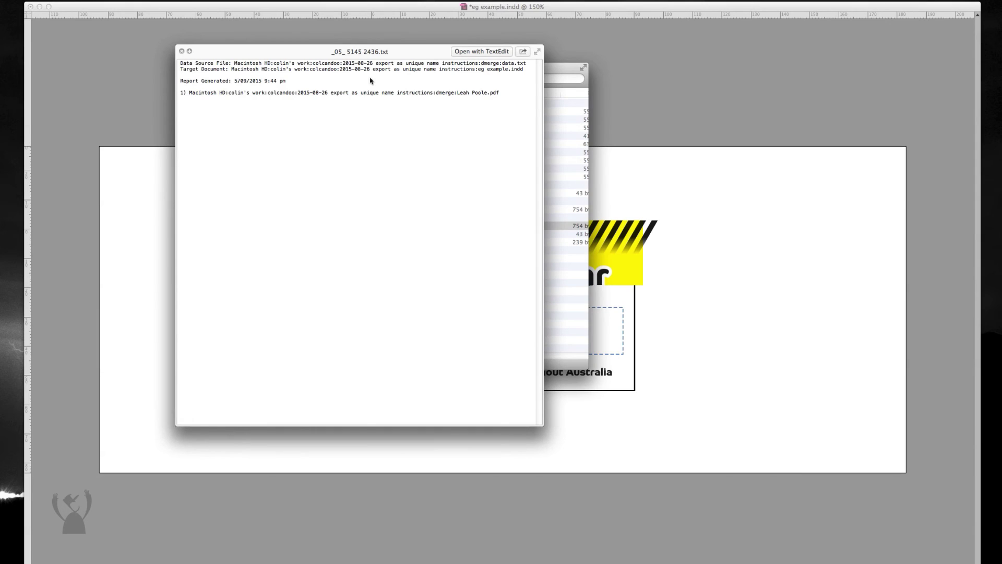
key("space")
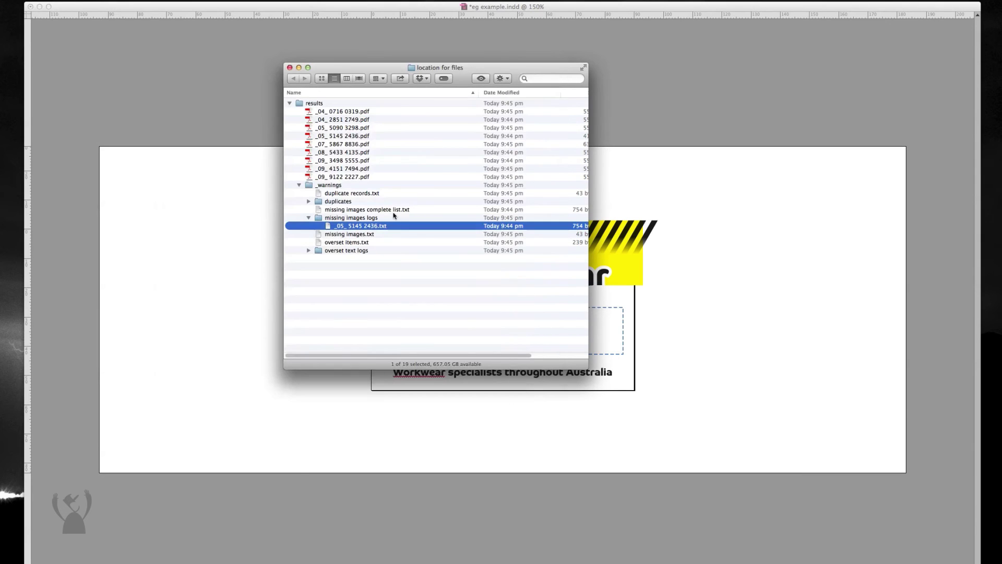
left_click(333, 234)
key("space")
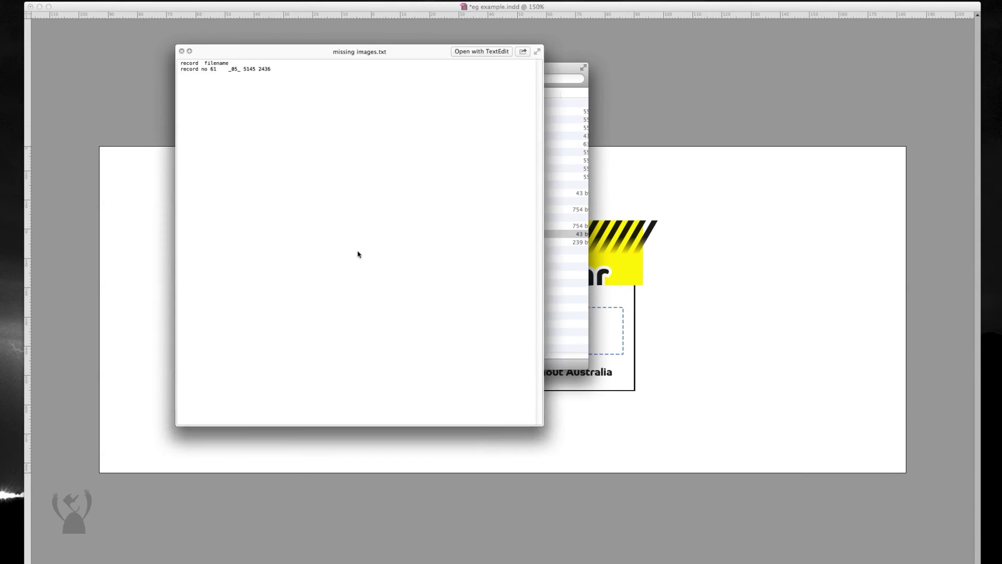
key("space")
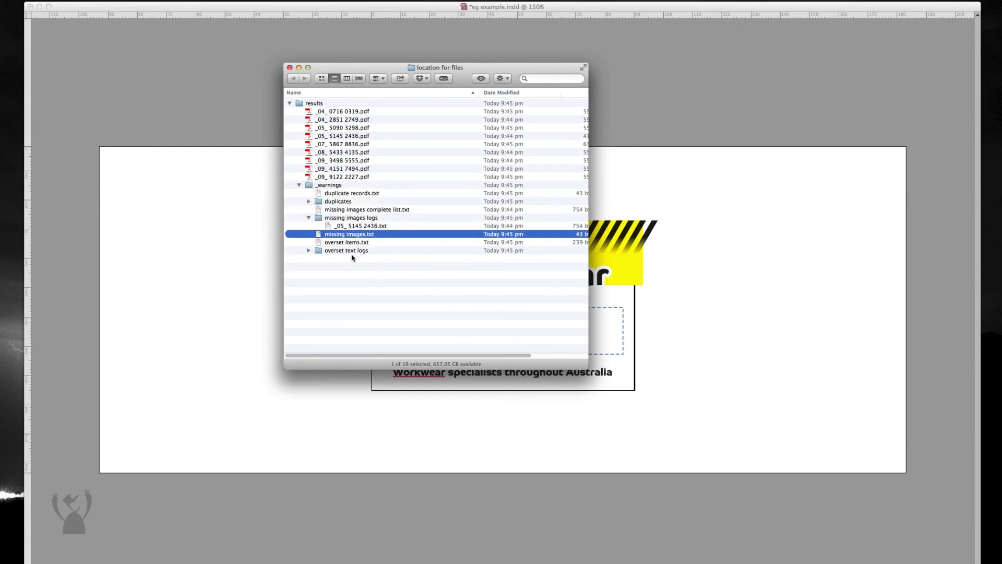
- Quick Look 'overset items.txt' listing records 62–70
left_click(338, 244)
key("space")
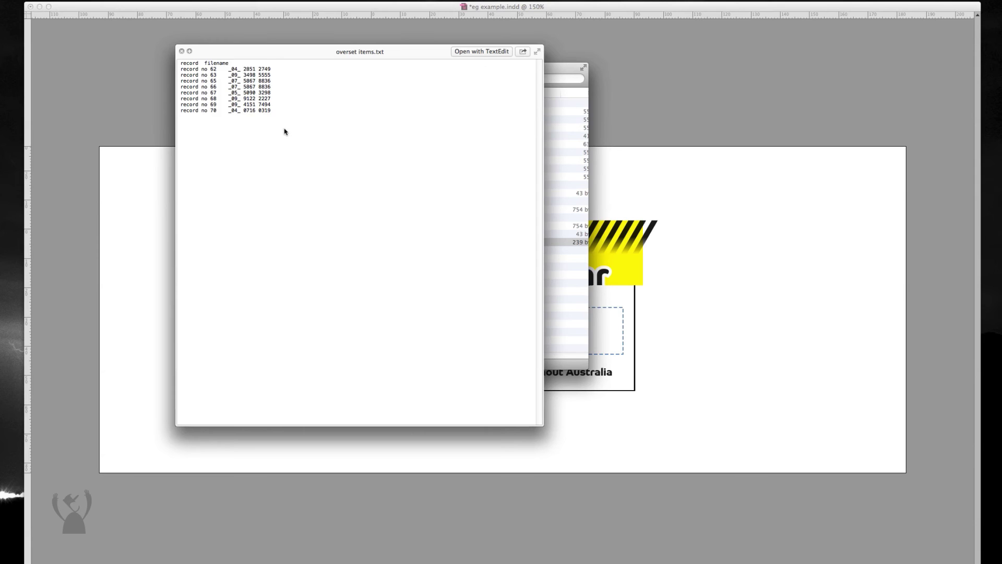
key("space")
- Preview each overset text log (11 overset characters), then collapse it and expand 'duplicates'
left_click(309, 251)
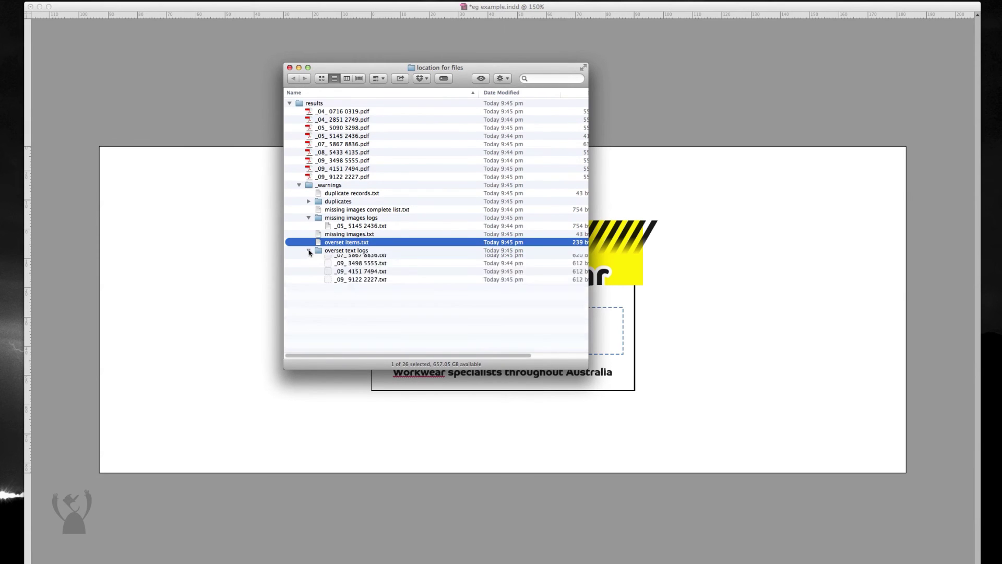
left_click(367, 259)
key("space")
key("Down")
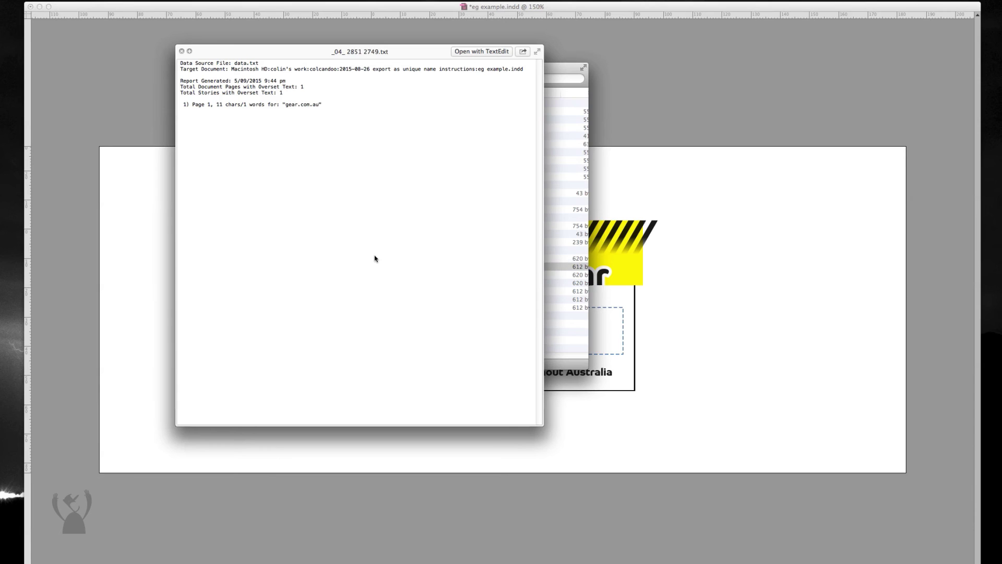
key("Down")
key("Down")
key("Down")
key("Down")
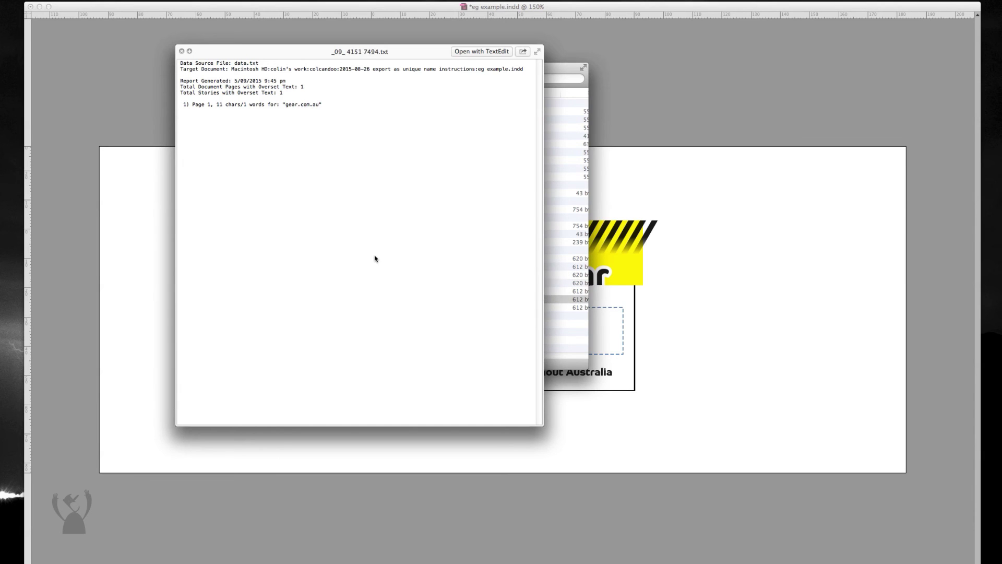
key("space")
left_click(309, 251)
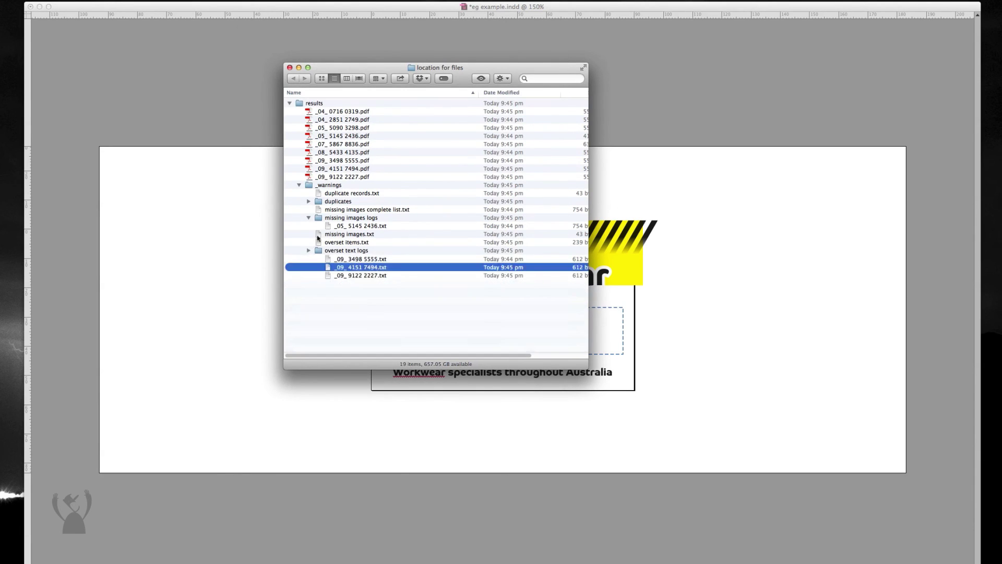
left_click(310, 201)
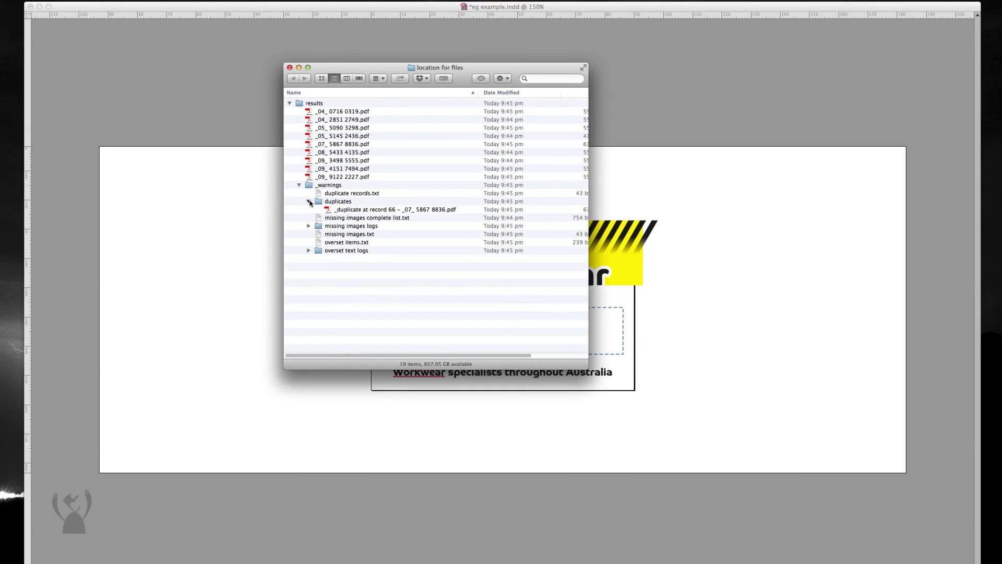